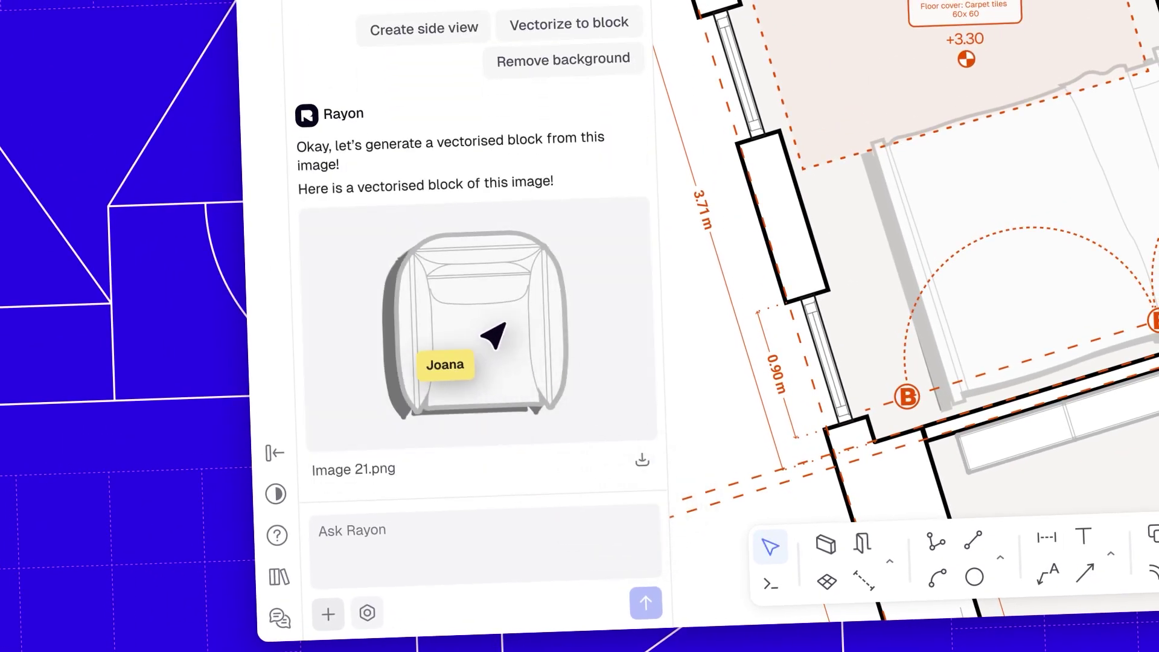
Step: Drag the vectorised armchair onto Bedroom 02 and rotate the block to fit the room
mouse_move(494, 335)
left_mouse_down()
mouse_move(543, 326)
mouse_move(848, 85)
left_mouse_up()
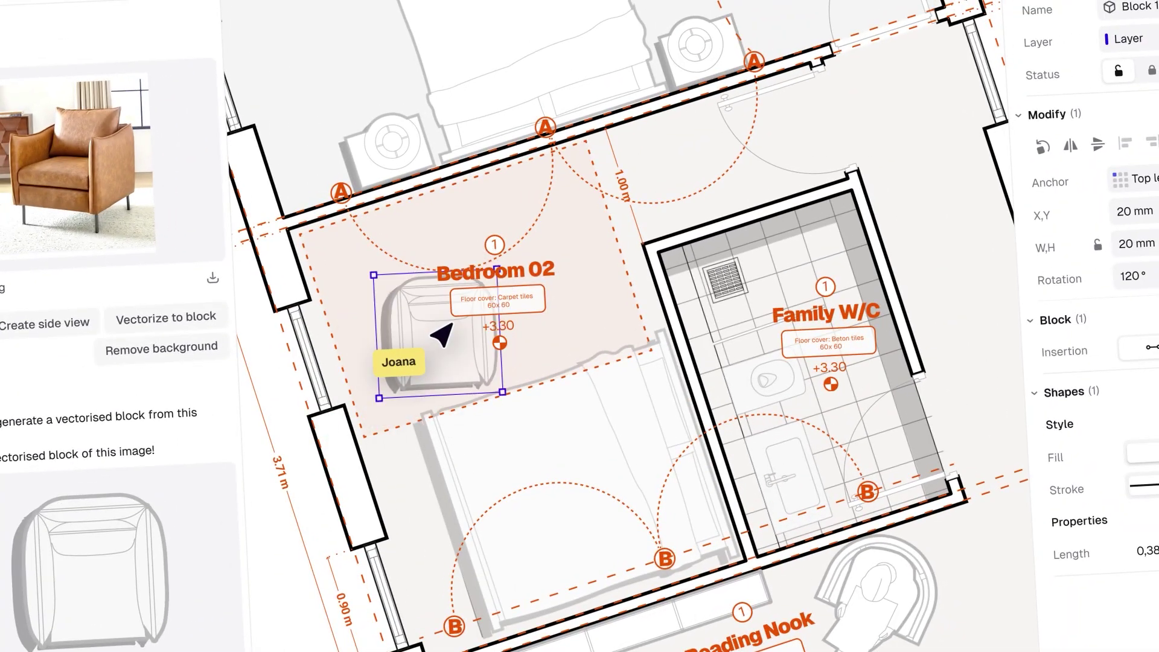
left_click_drag(438, 358, 407, 290)
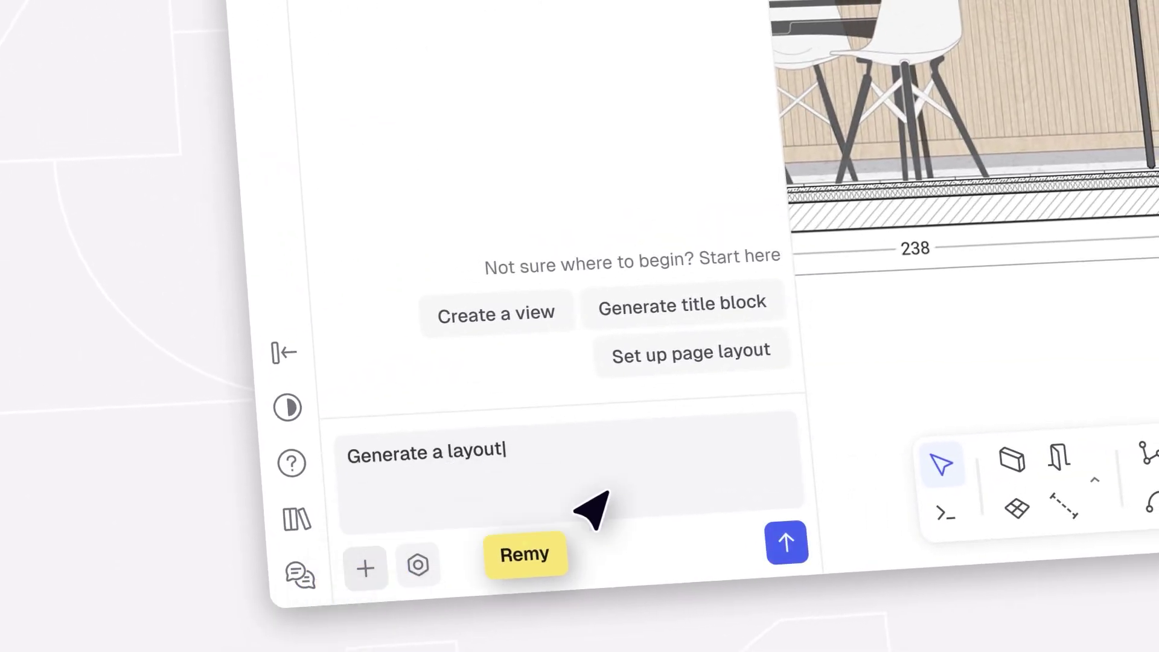
Step: Send the 'Generate a layout' prompt to the Rayon AI assistant
left_click(785, 541)
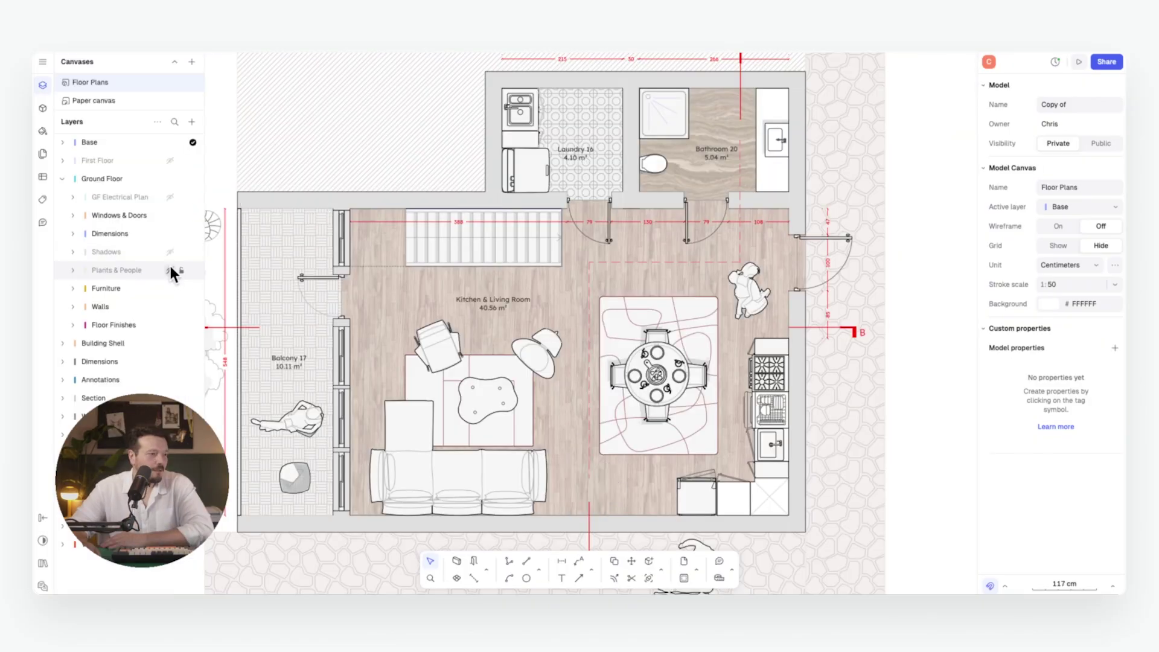
Step: Turn off the Furniture, Floor Finishes and ground-floor Dimensions layers, then import Desktop's Site Plan.dwg
left_click(167, 287)
left_click(168, 307)
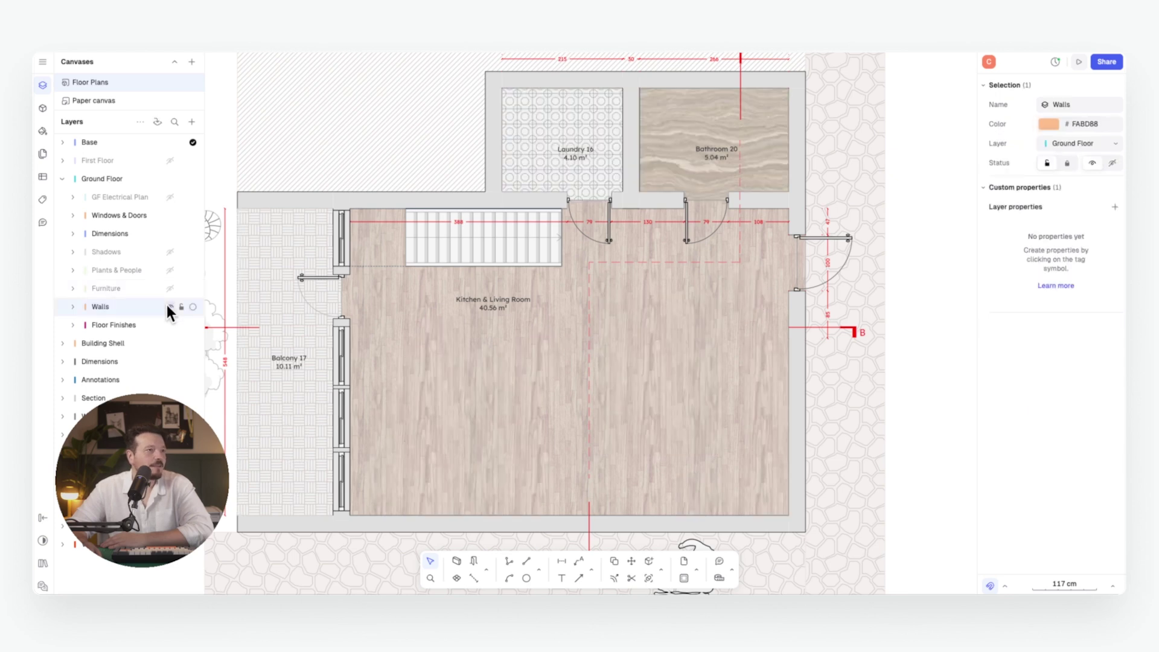
left_click(169, 325)
left_click(170, 234)
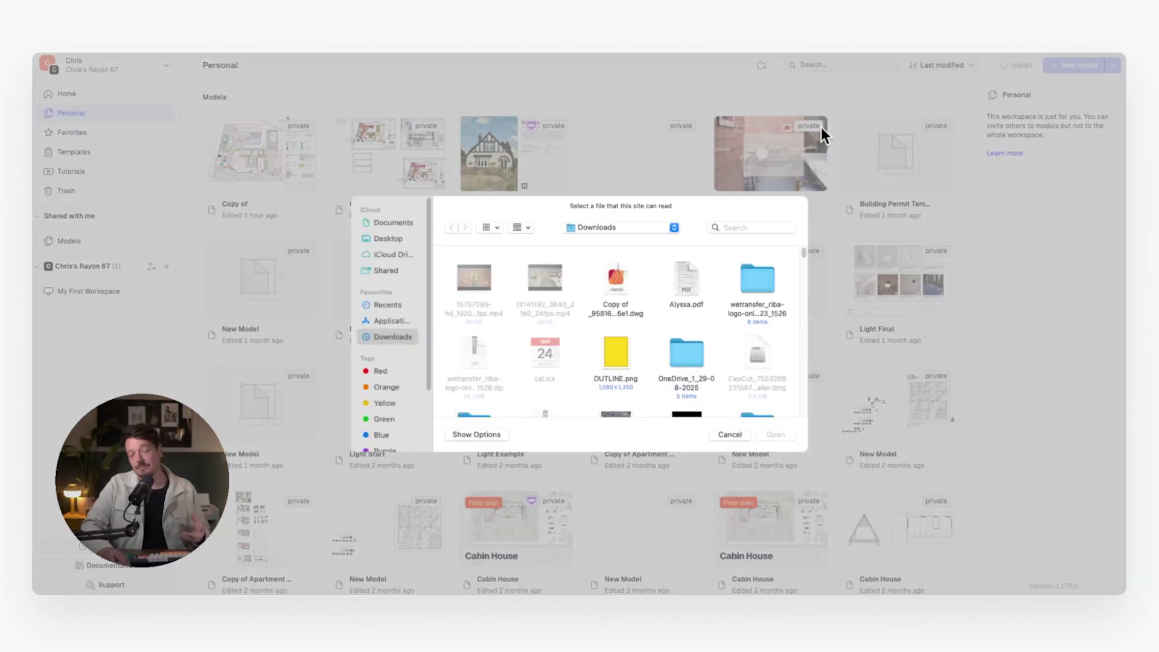
left_click(393, 238)
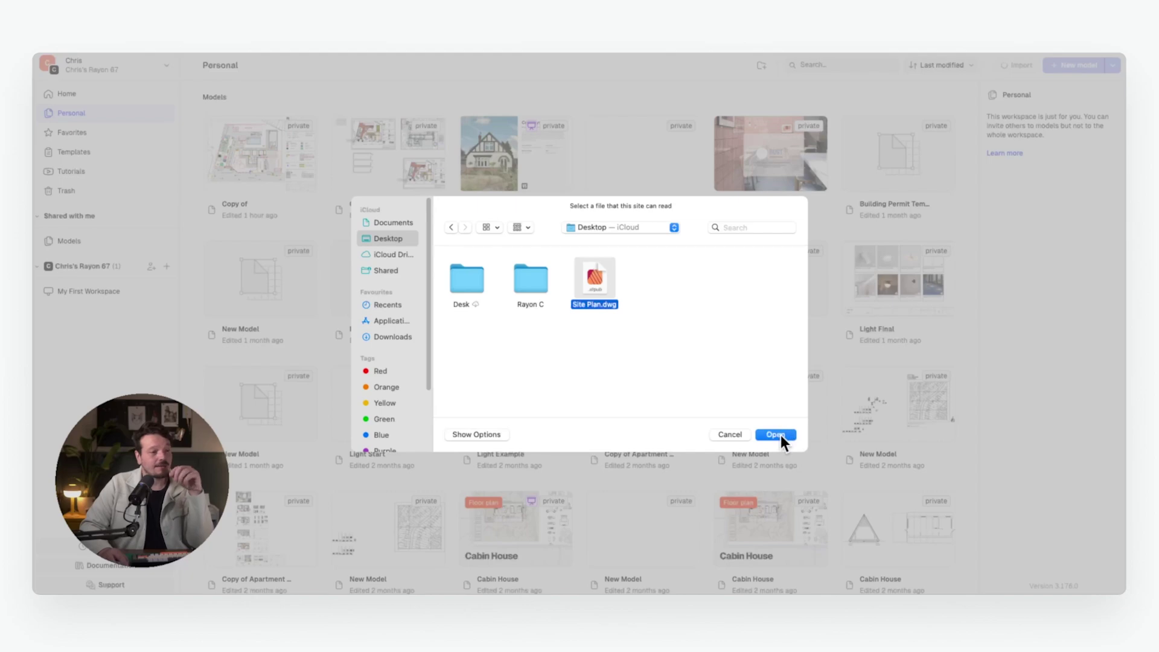
left_click(776, 435)
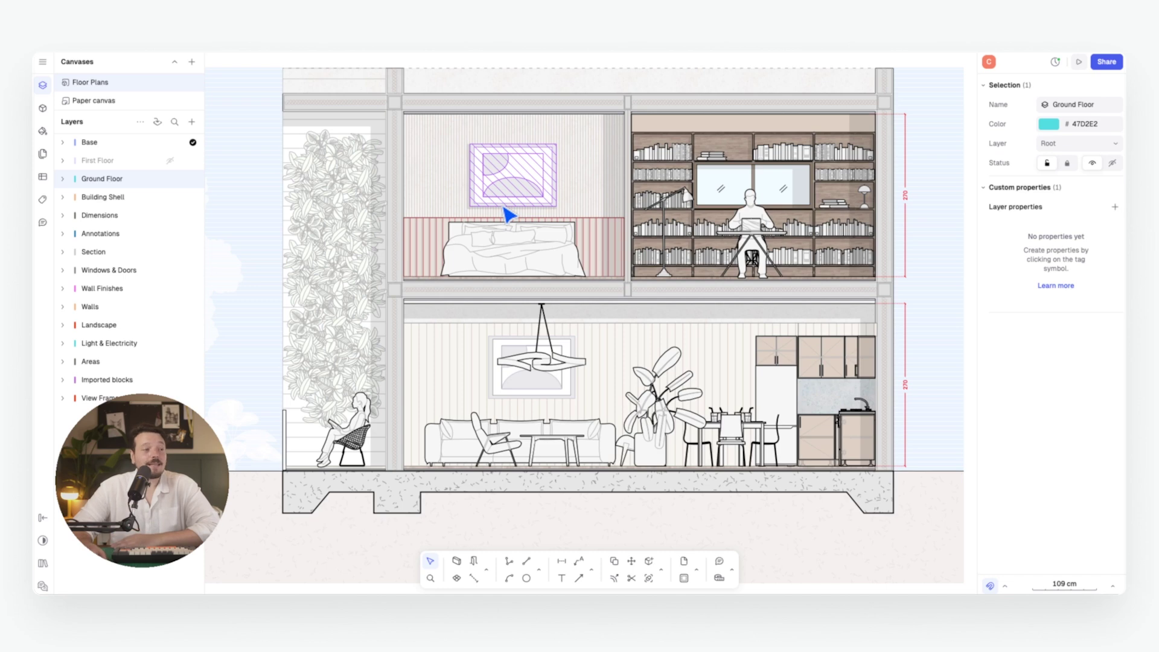
Step: Scroll the canvas across the building section and kitchen elevations
scroll(509, 215, "down", 10)
scroll(693, 261, "up", 10)
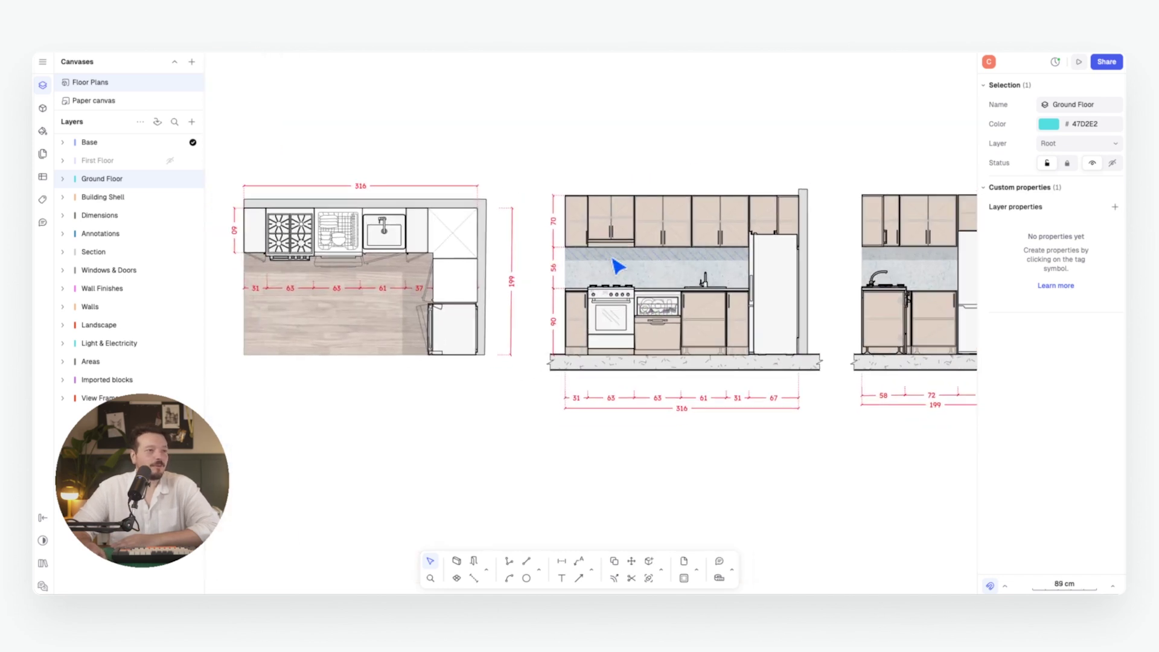
scroll(628, 267, "right", 3)
scroll(610, 270, "down", 3)
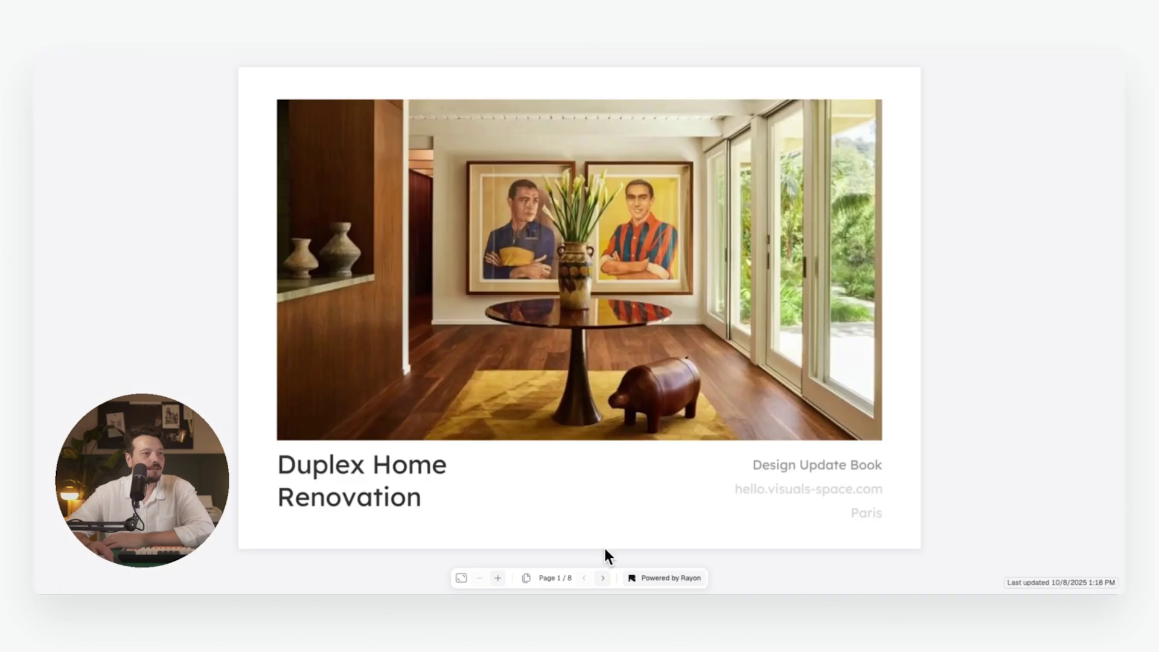
Step: Advance the presentation a page, then search the built-in block Libraries for 'queen'
left_click(603, 578)
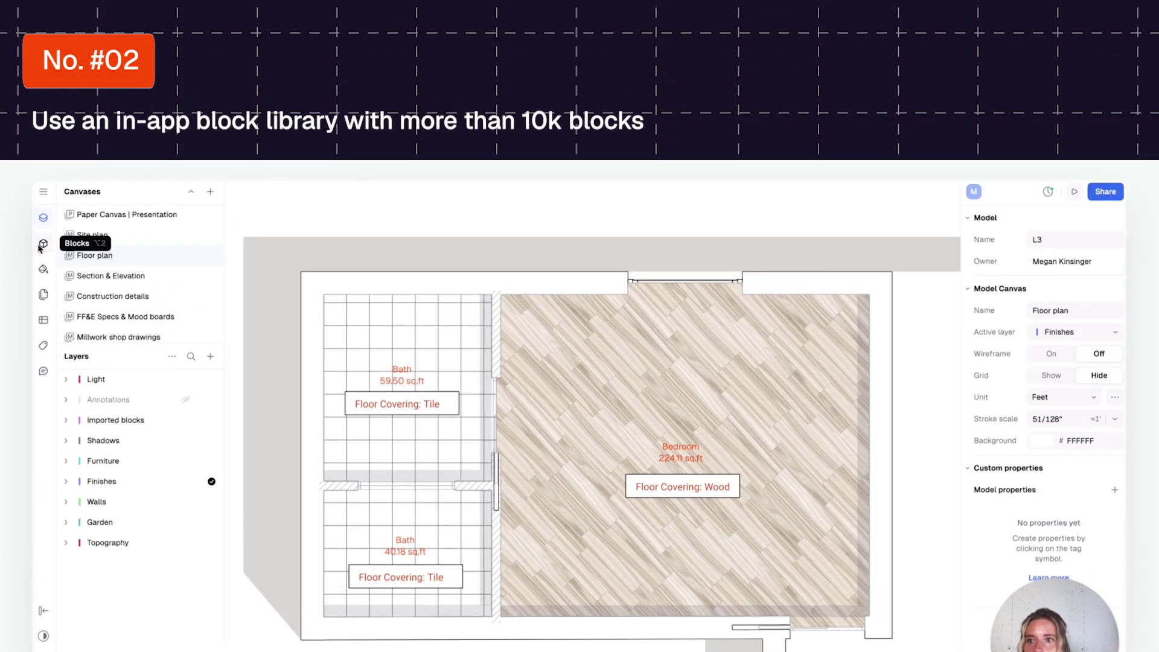
left_click(40, 245)
left_click(182, 193)
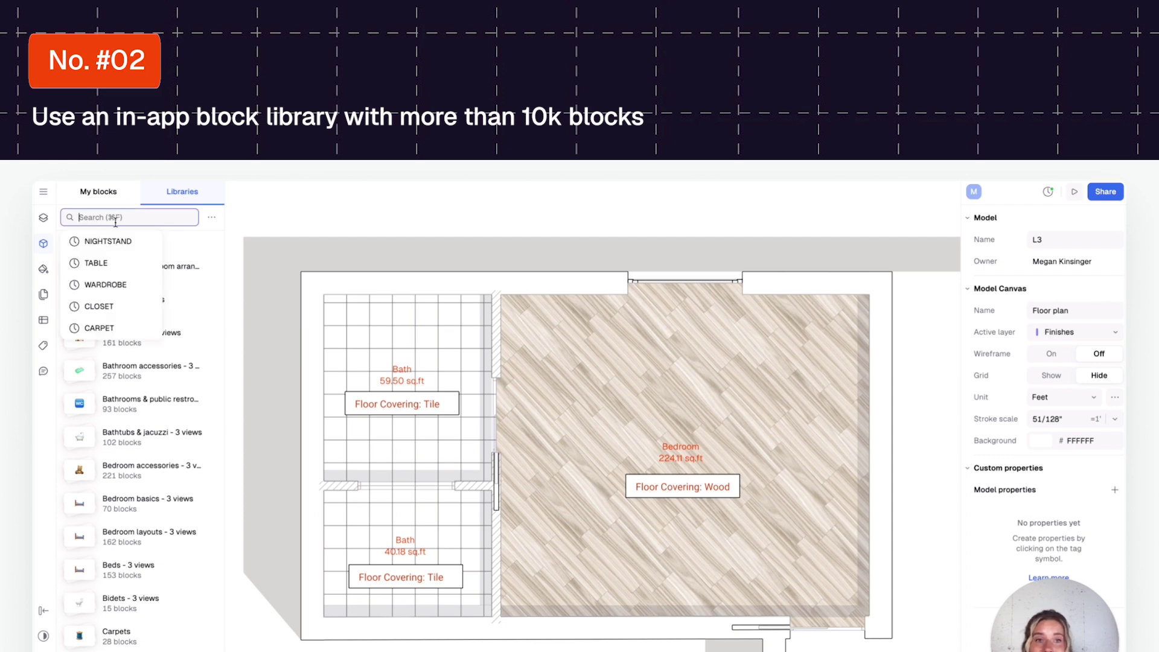
type("queen")
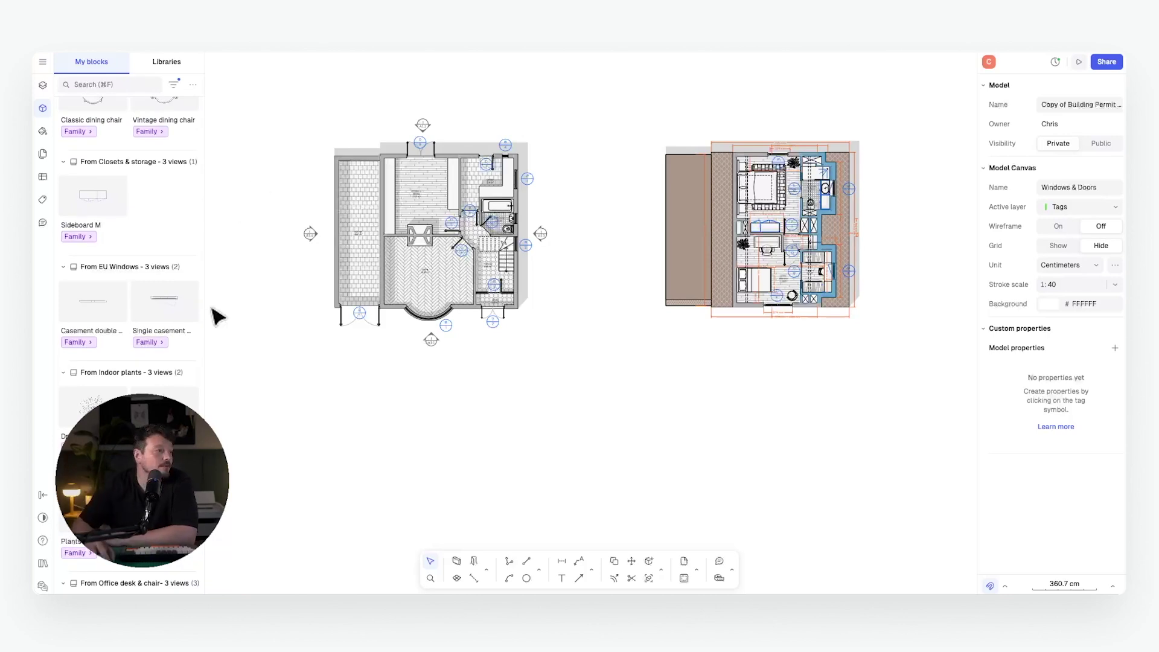
Step: Place the Single casement window EU front and side views beside its plan, turning the side view upright
scroll(113, 304, "down", 5)
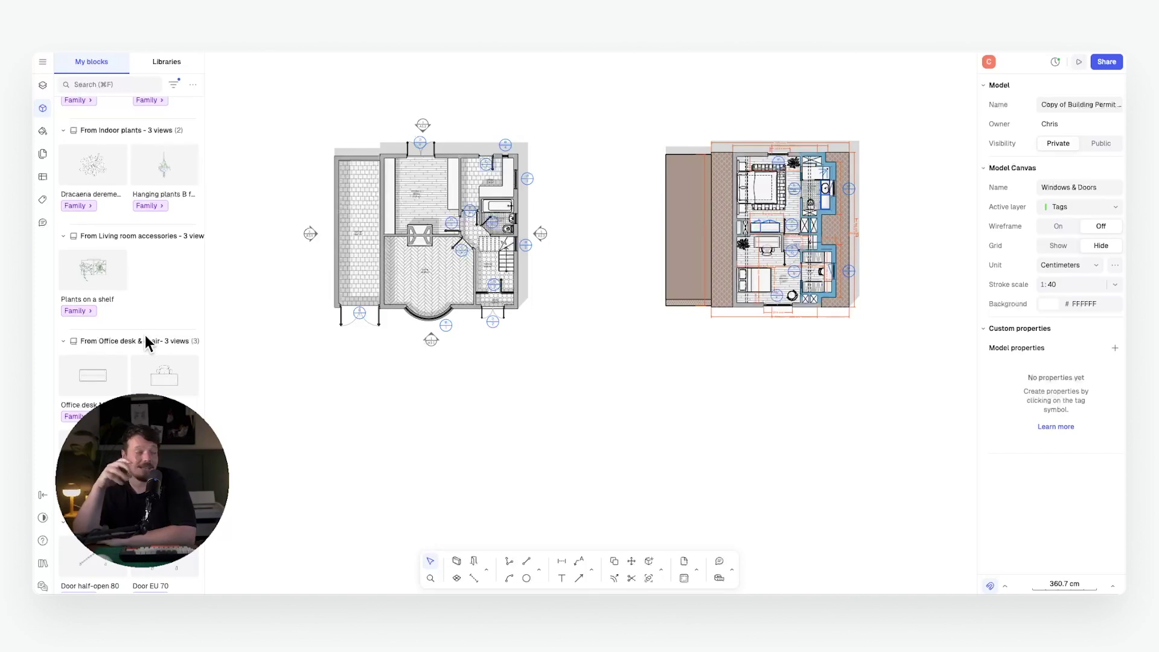
scroll(136, 242, "up", 3)
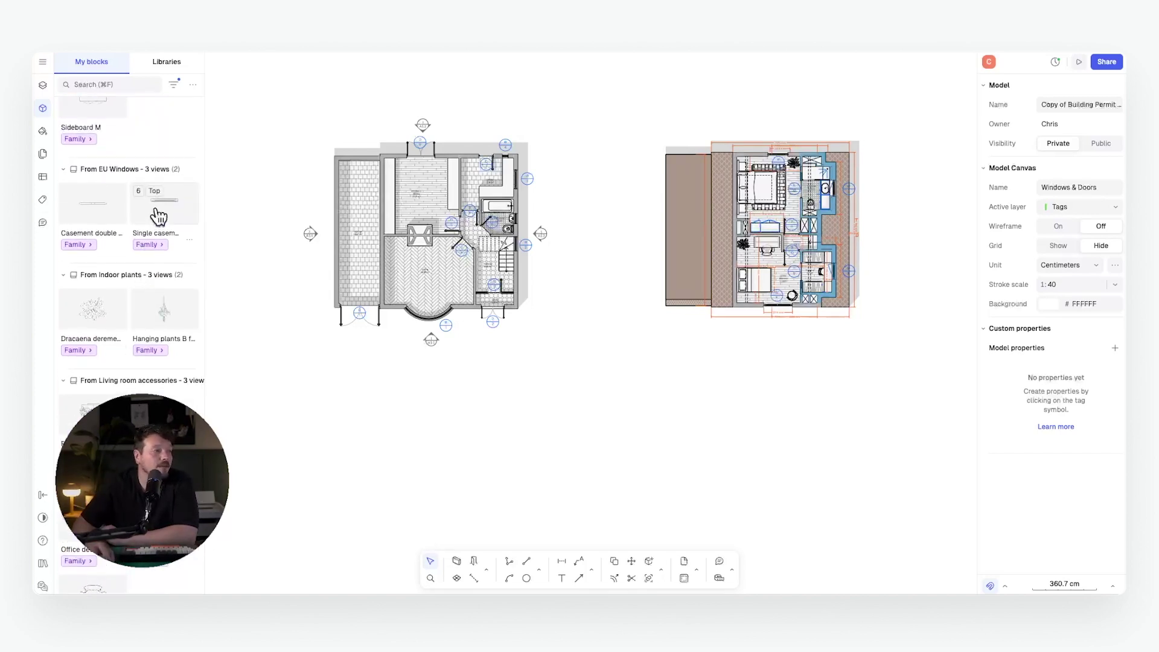
left_click(157, 206)
left_click(161, 246)
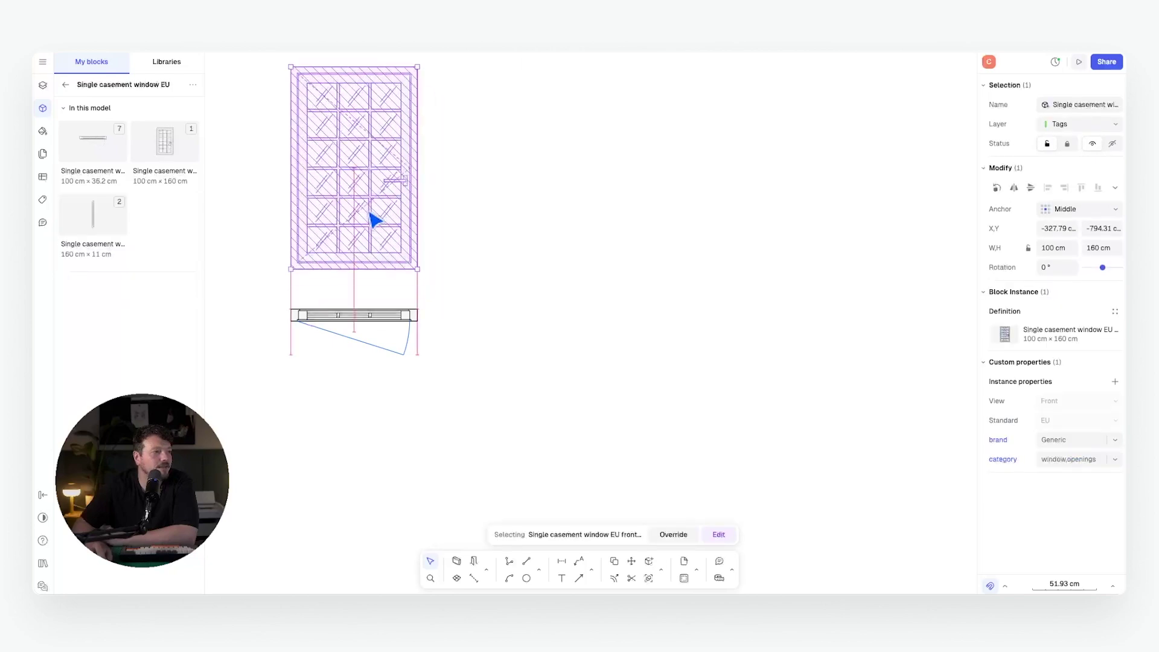
left_click(375, 220)
left_click_drag(94, 216, 543, 275)
left_click_drag(647, 260, 564, 178)
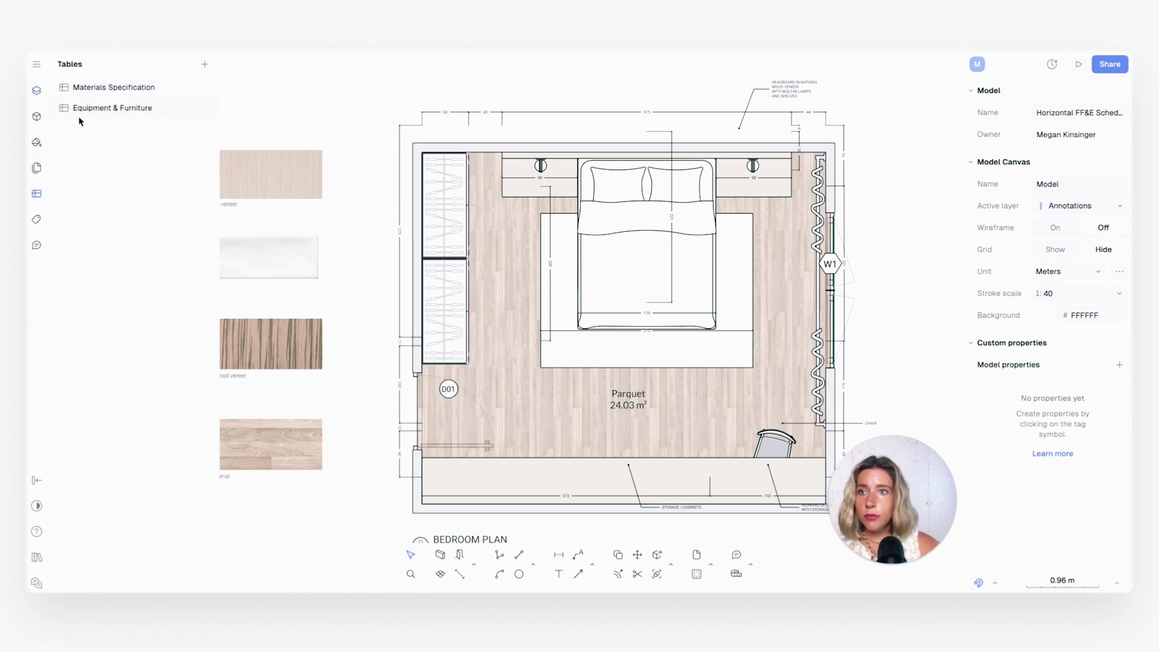
Step: Look through the Materials Specification and Equipment & Furniture tables
left_click(139, 96)
left_click(139, 108)
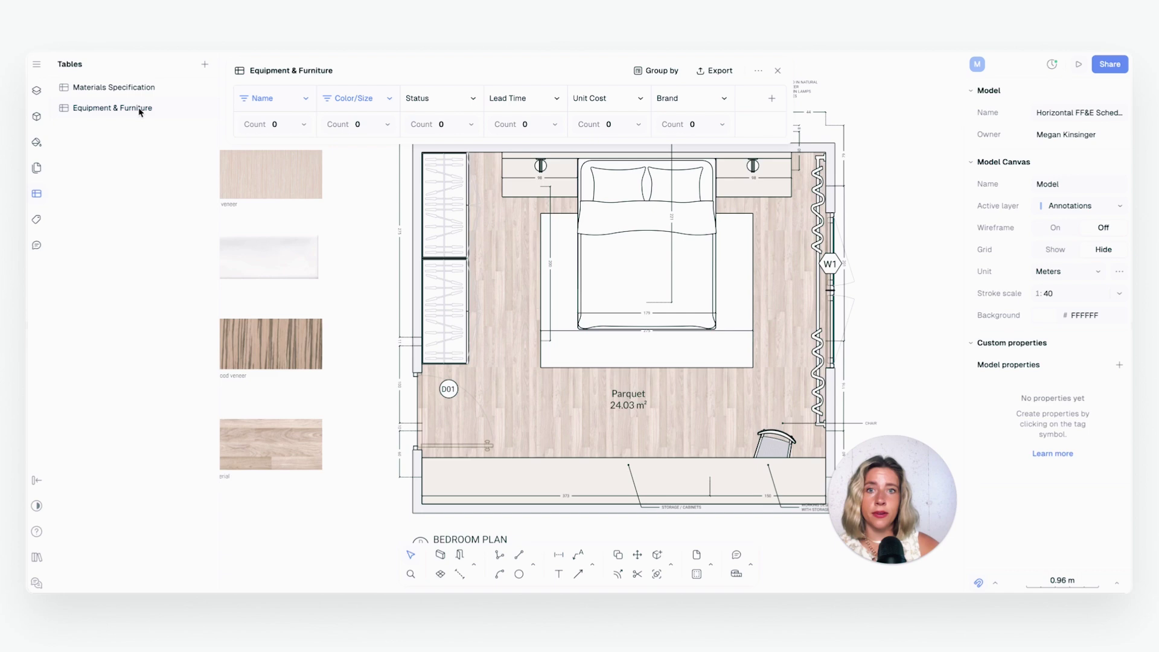
left_click(141, 91)
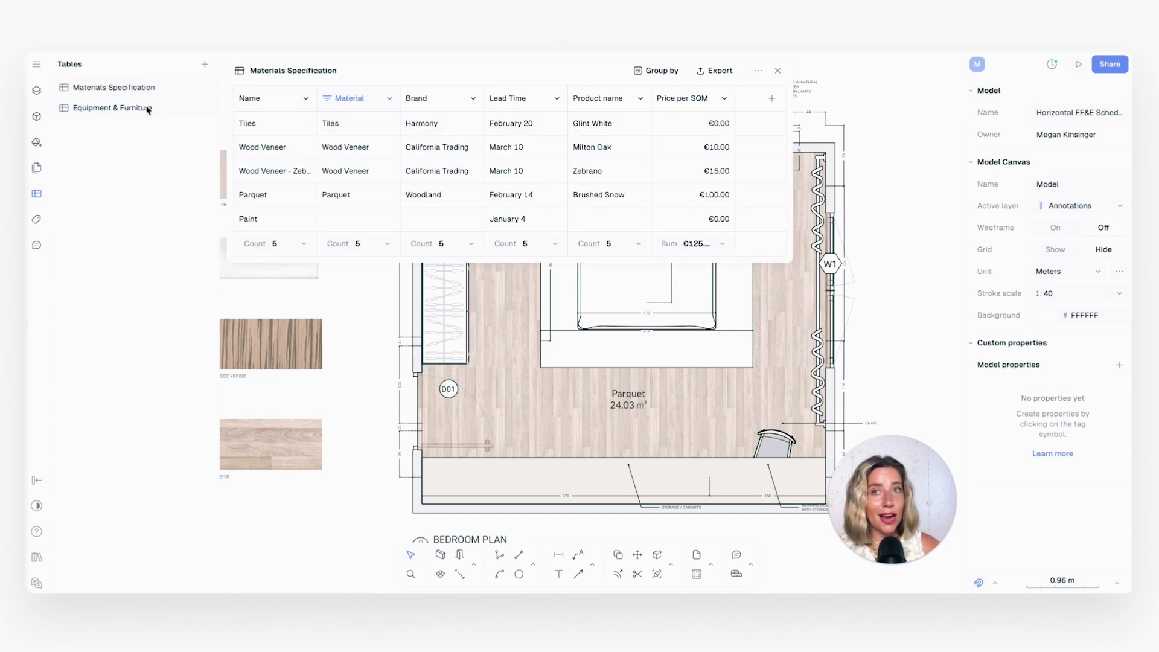
Step: Create Table 3 of the model's 44 objects and scroll through its Name column
left_click(205, 64)
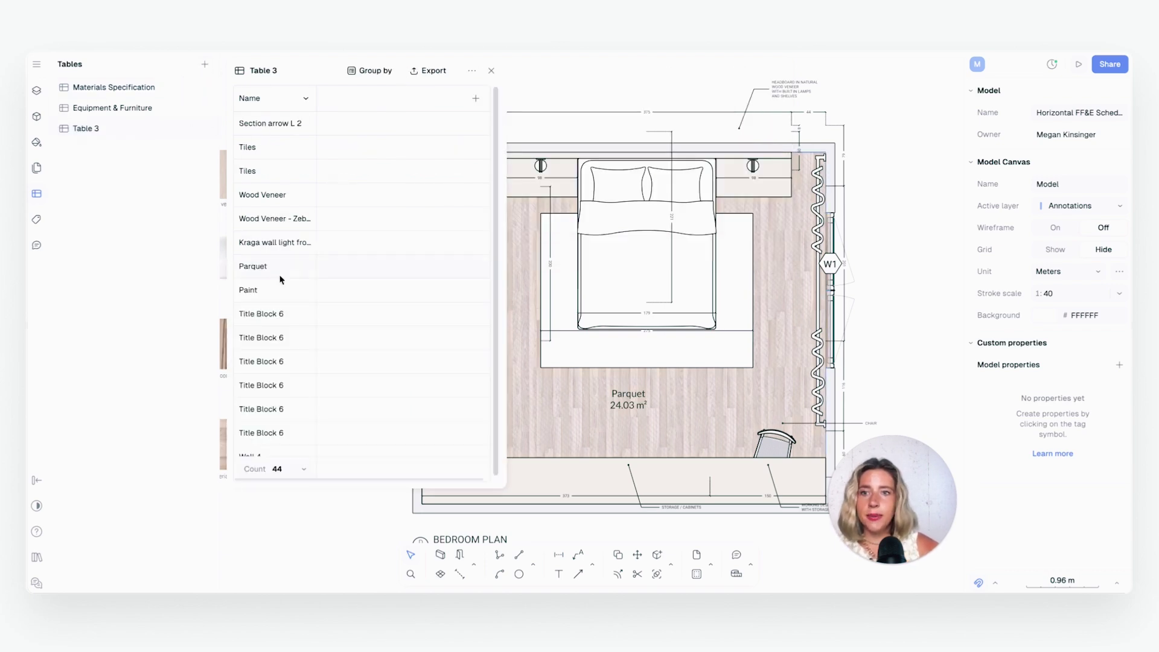
scroll(309, 349, "down", 5)
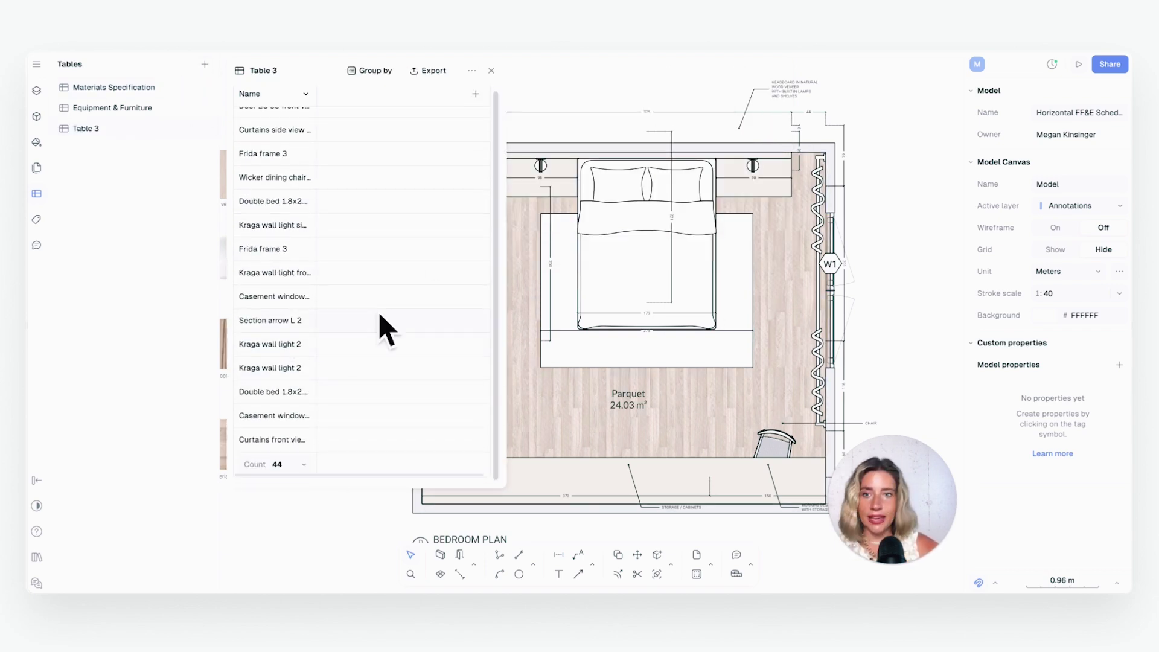
scroll(348, 329, "down", 5)
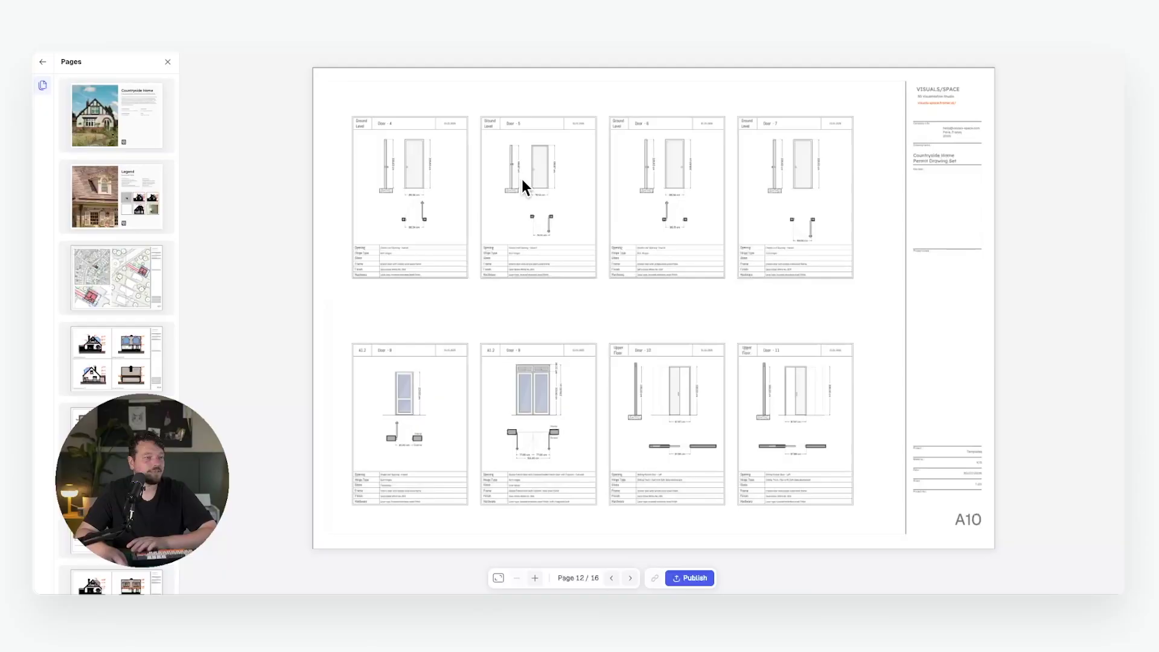
Step: Page through the presentation sheets, then open Share and select the invite e-mail field
scroll(520, 176, "down", 2)
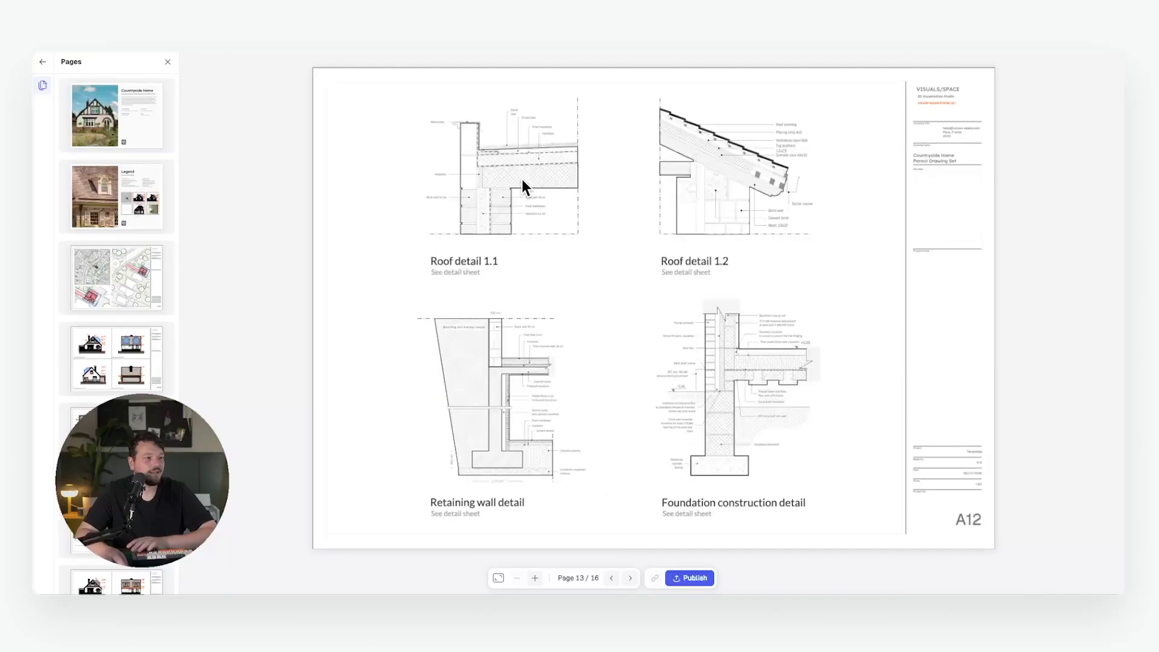
scroll(522, 179, "down", 1)
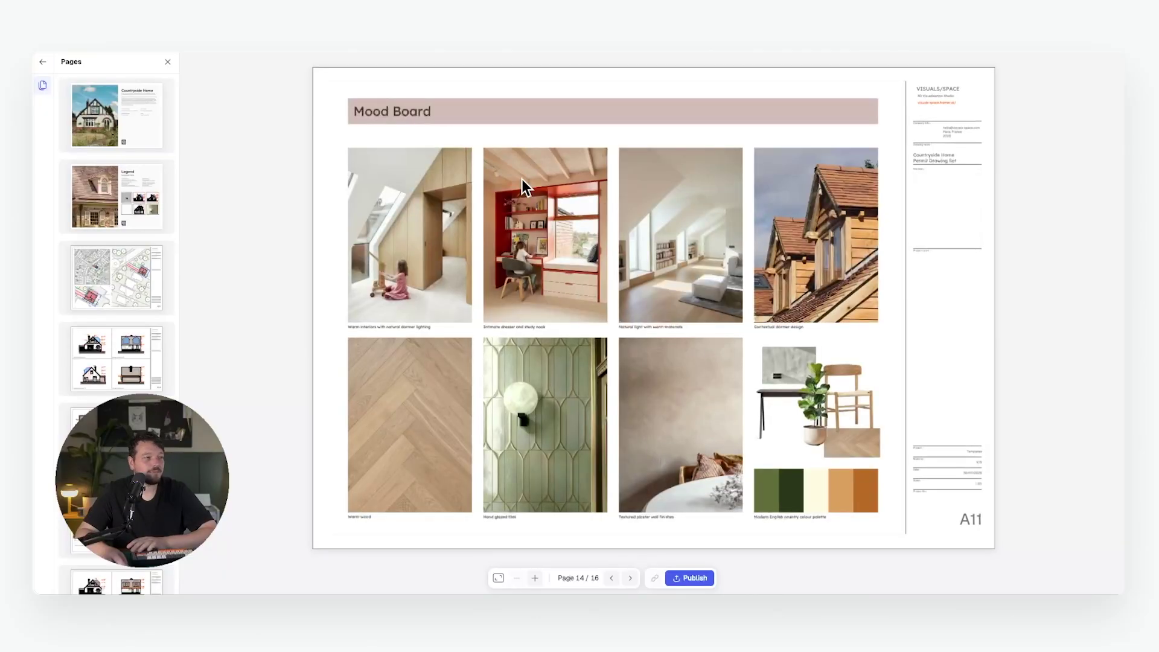
key("Right")
key("Right")
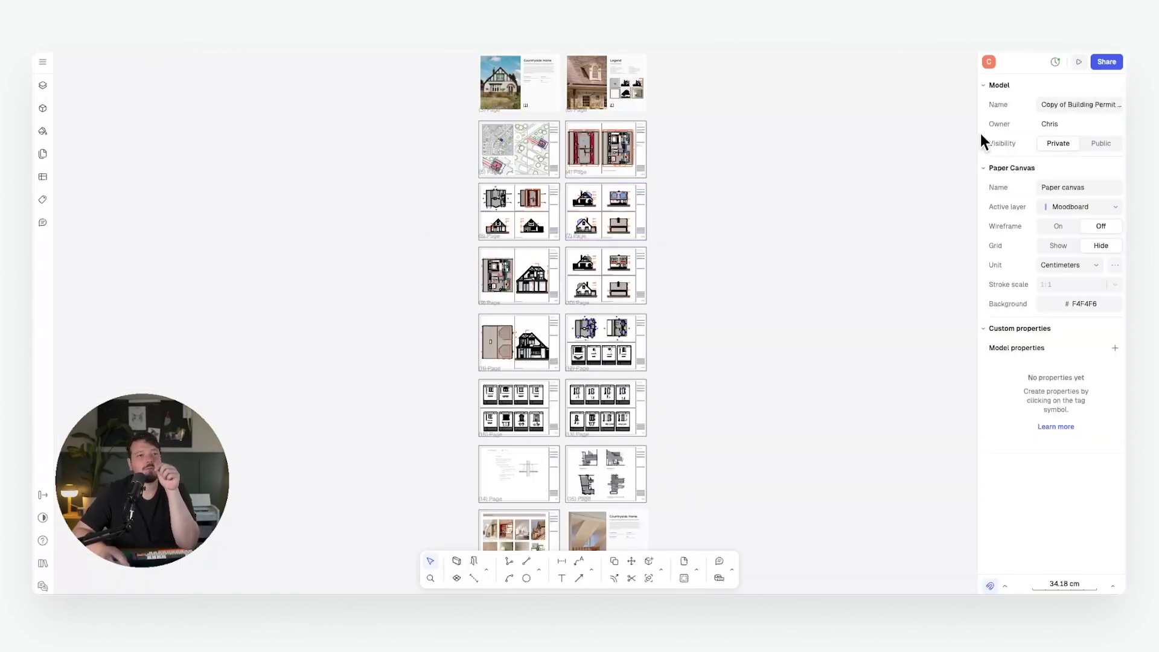
left_click(1108, 61)
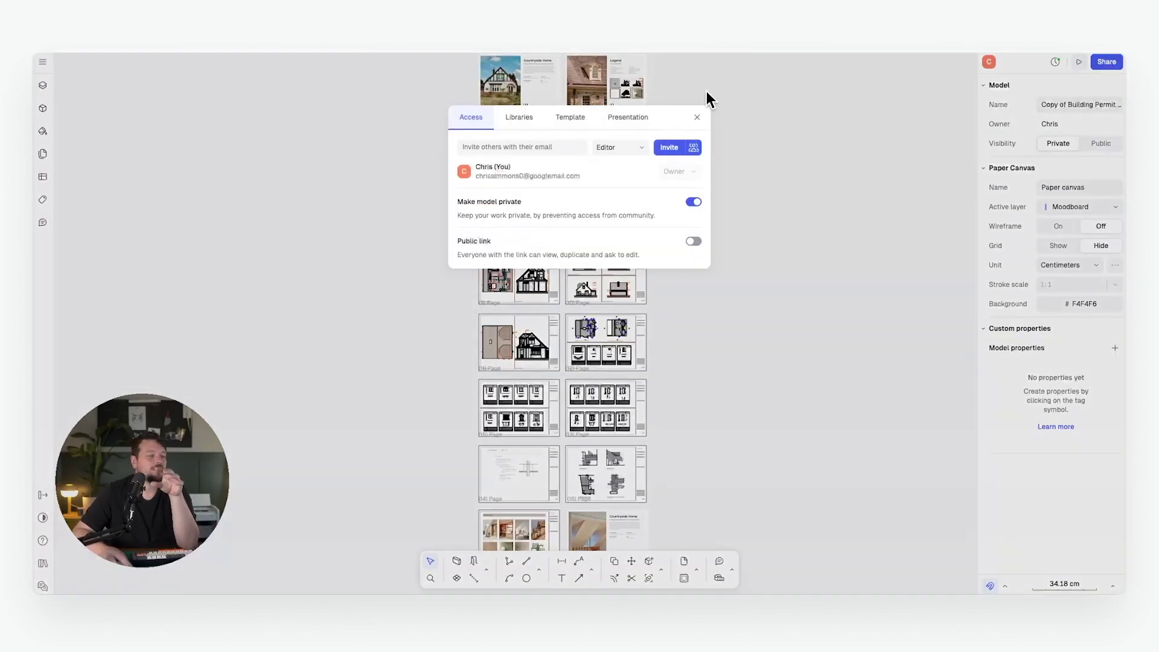
left_click(497, 147)
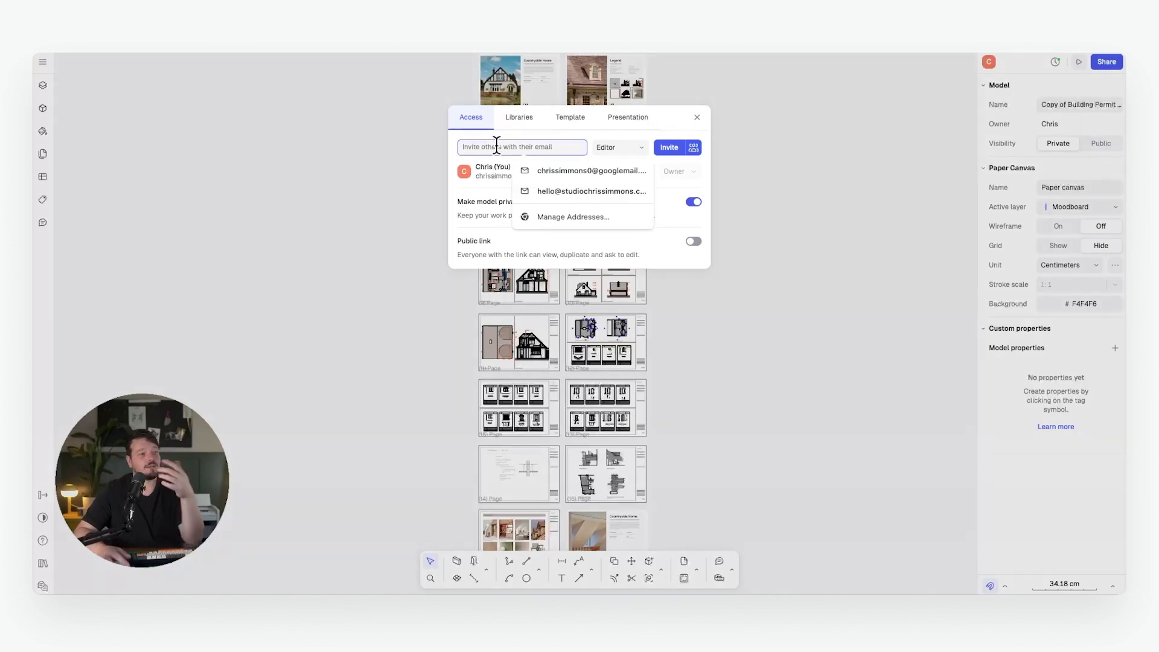
Step: Finish entering the collaborator's e-mail, then paste the chair photo onto the mood board and open it
type("chri")
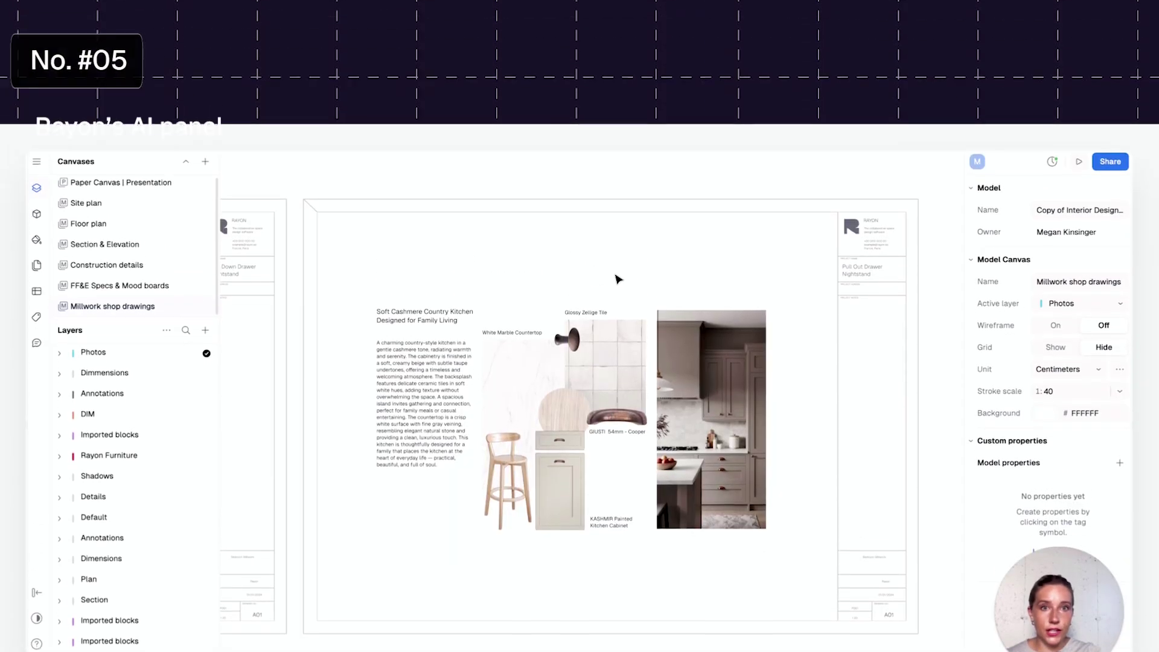
right_click(561, 301)
left_click(578, 365)
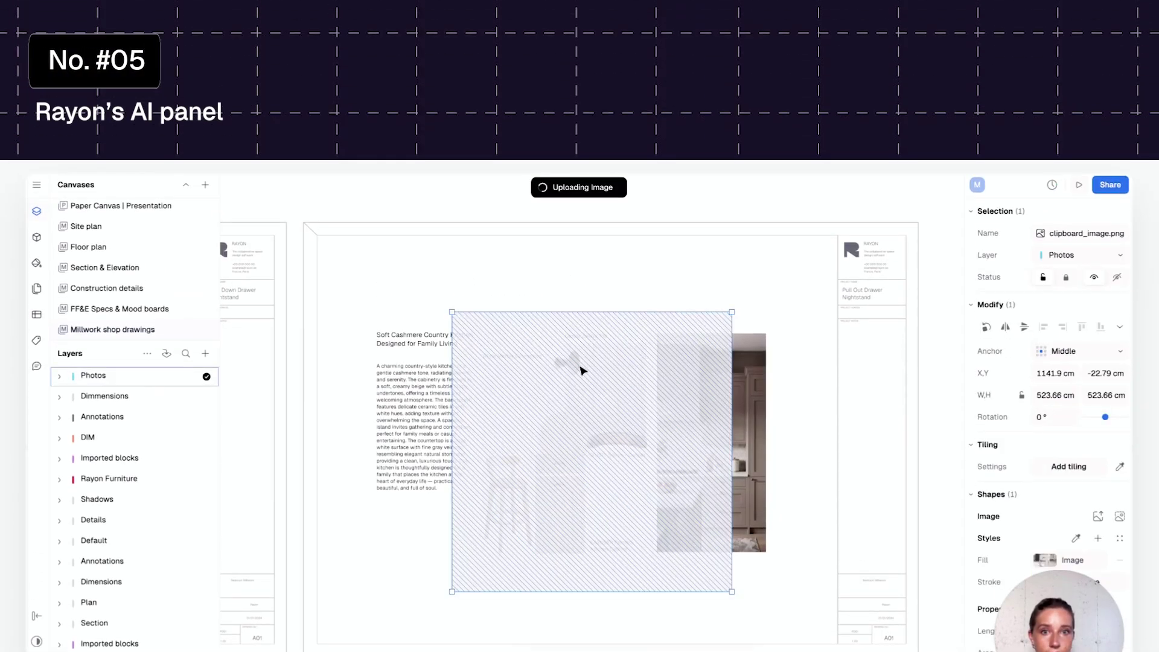
double_click(582, 367)
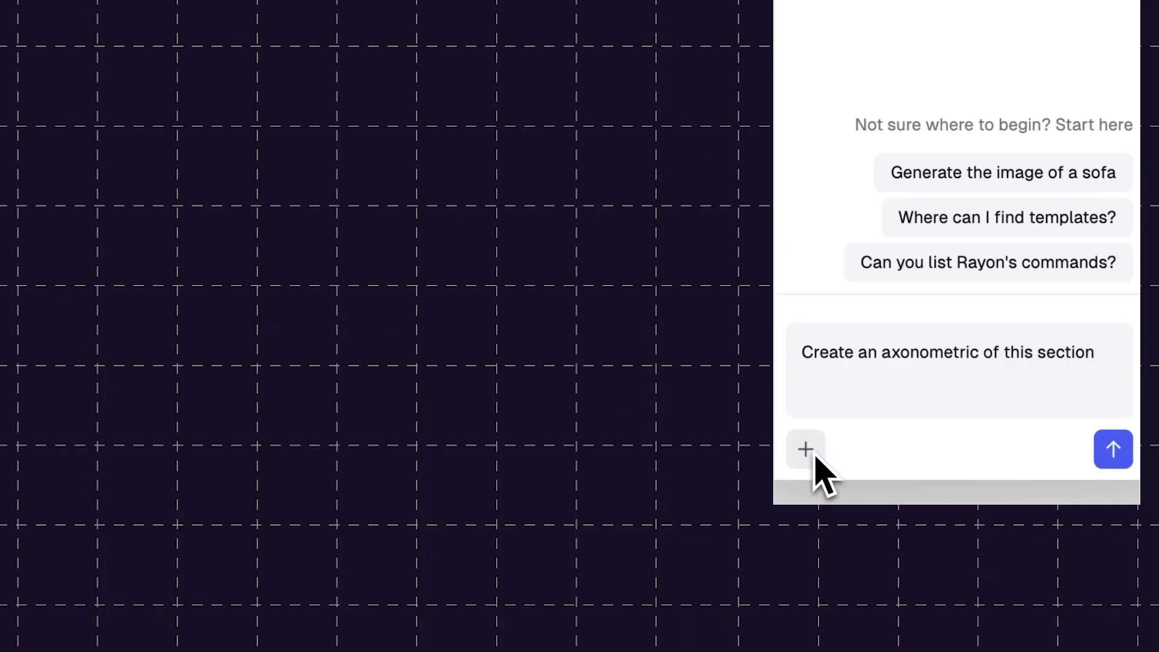
left_click(809, 453)
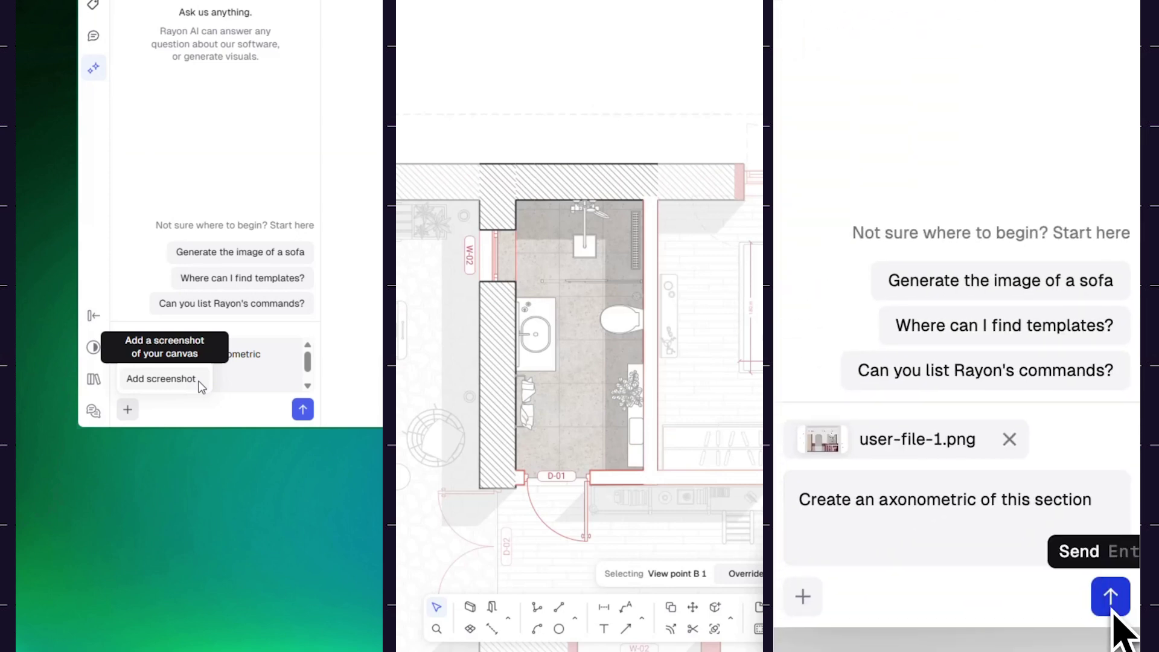
Step: Generate the axonometric of the section and fit the inserted image into the page frame
left_click(1112, 597)
left_click(1077, 259)
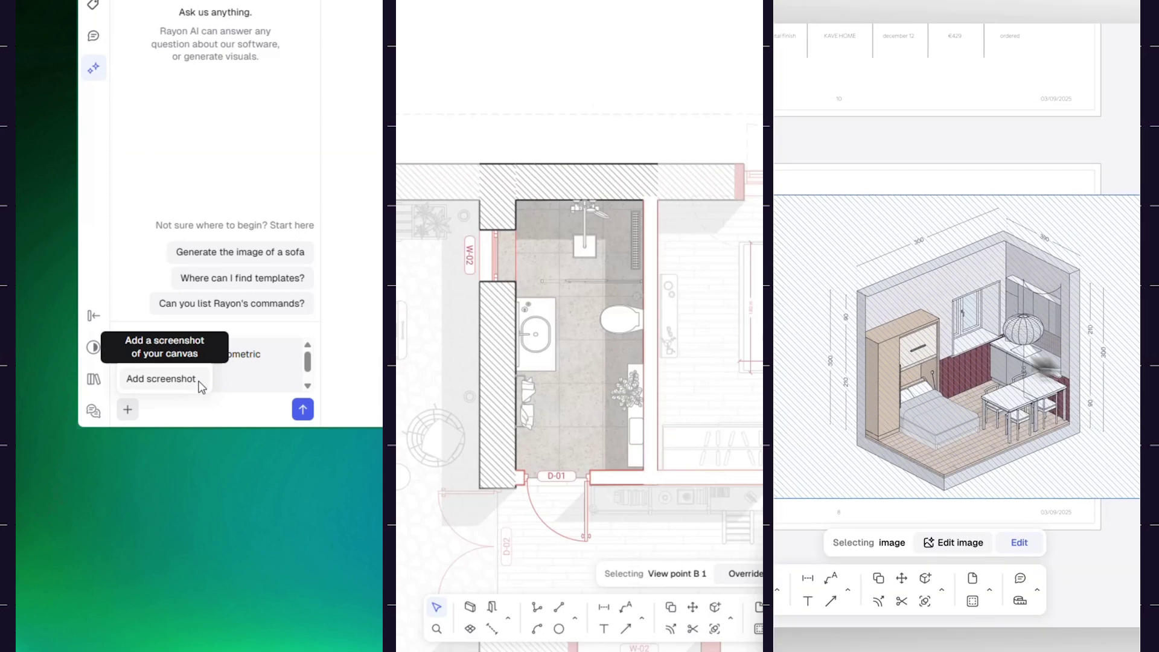
left_click_drag(1118, 479, 1128, 486)
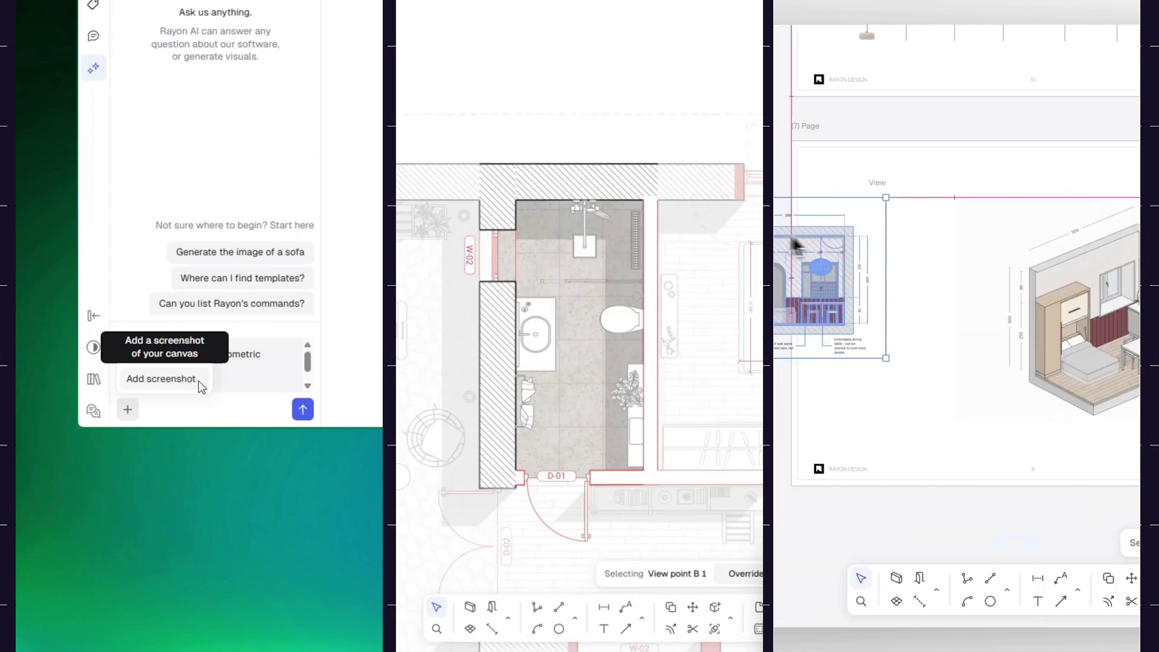
scroll(924, 258, "up", 3)
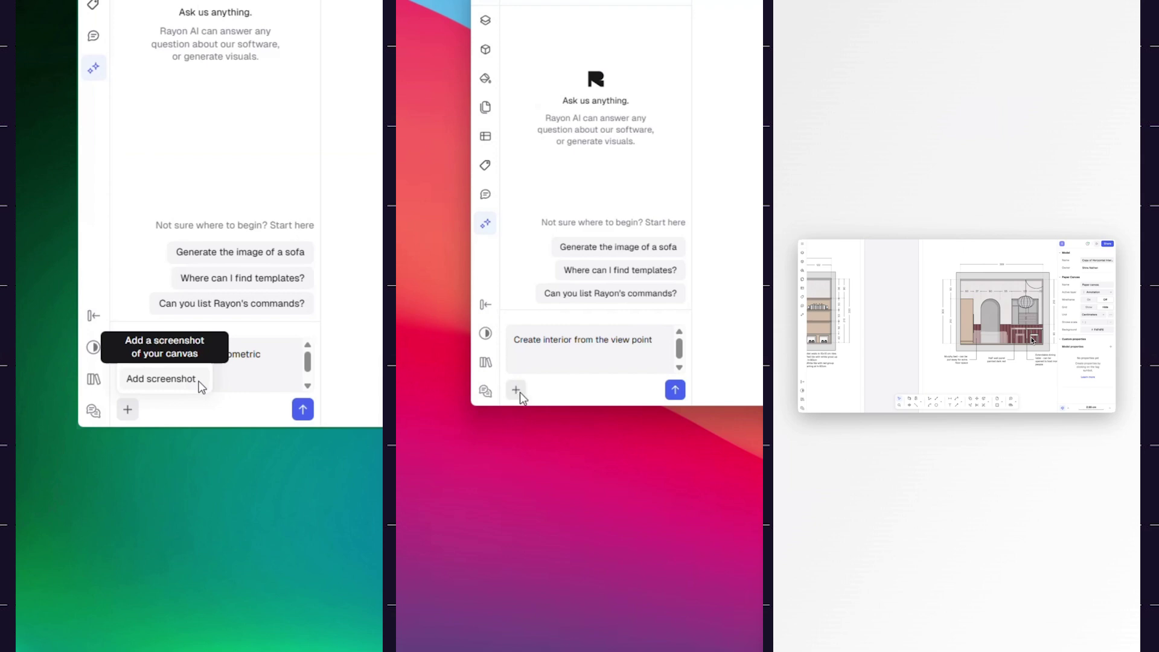
Step: Attach a screenshot of the bathroom floor plan area to a new AI prompt
left_click(517, 390)
left_click(583, 365)
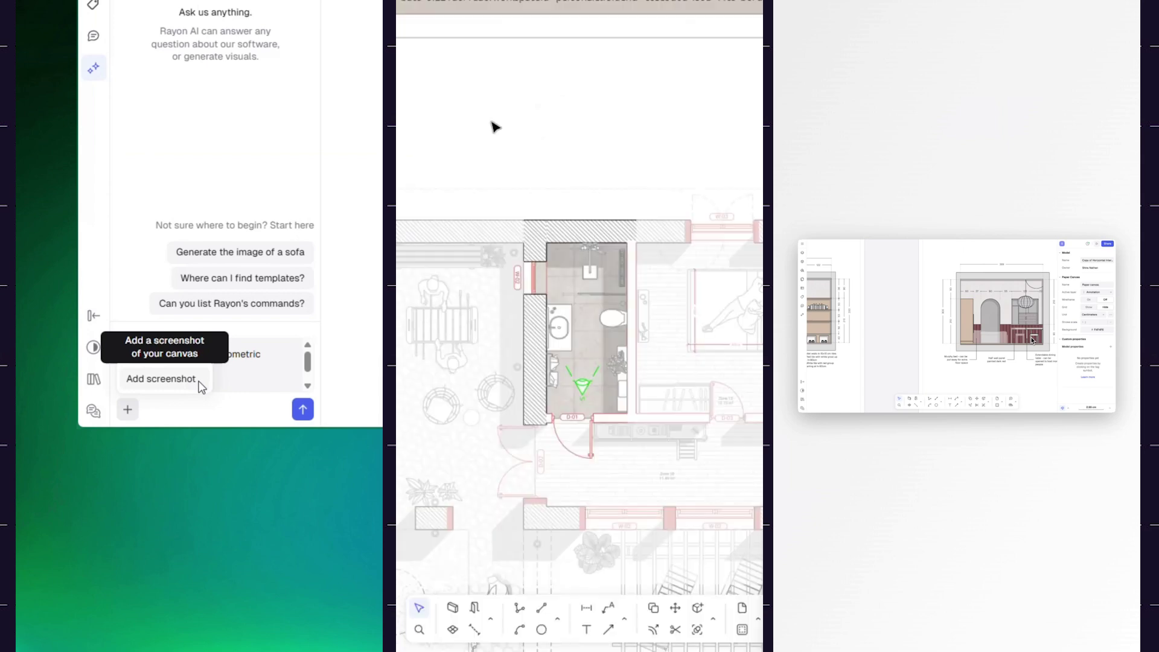
left_click_drag(495, 127, 680, 494)
left_click_drag(681, 494, 688, 506)
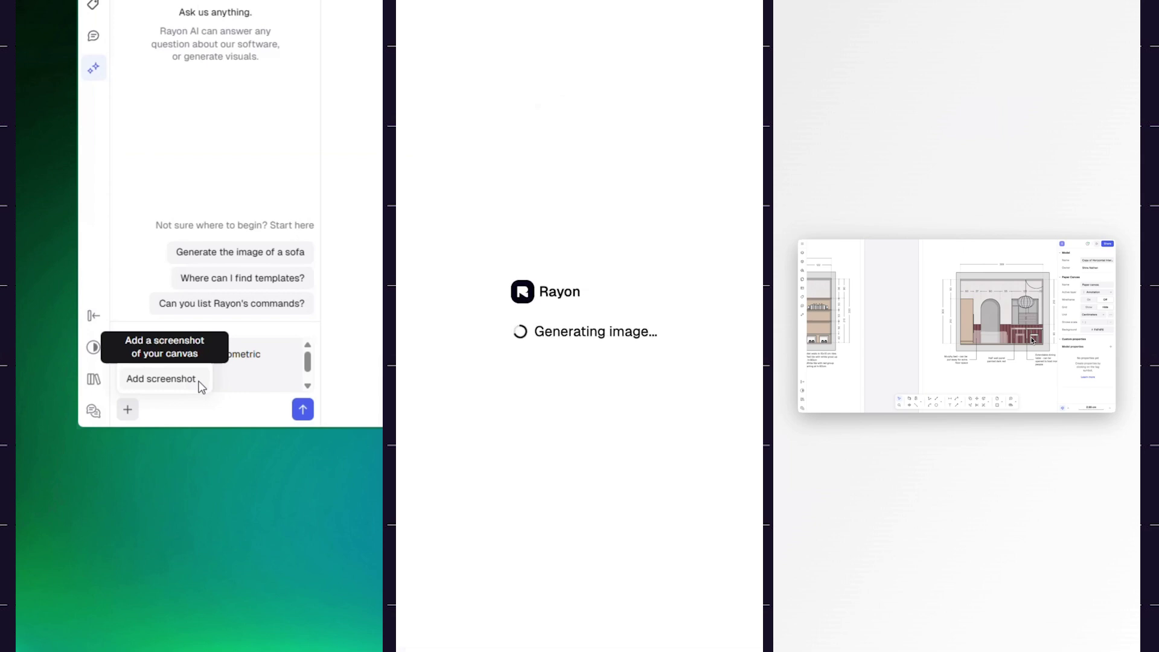